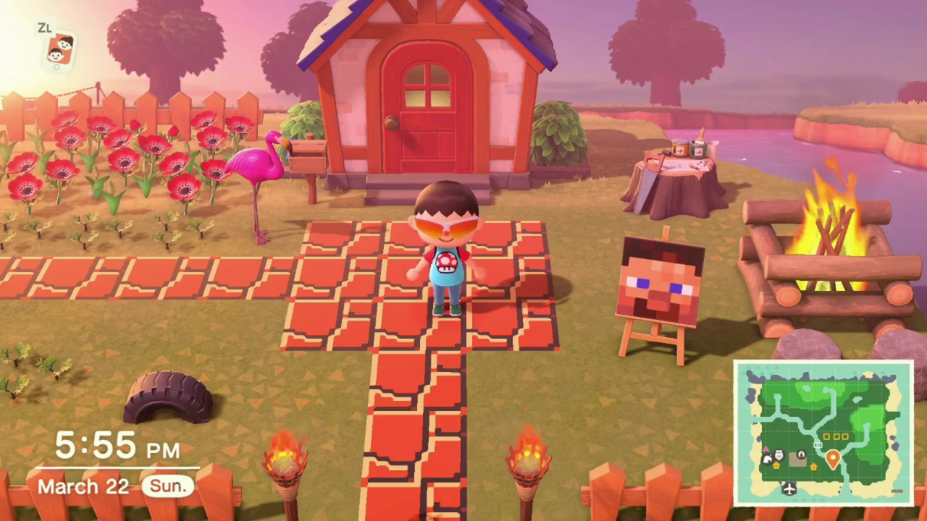
{"action": "key", "text": "Right"}
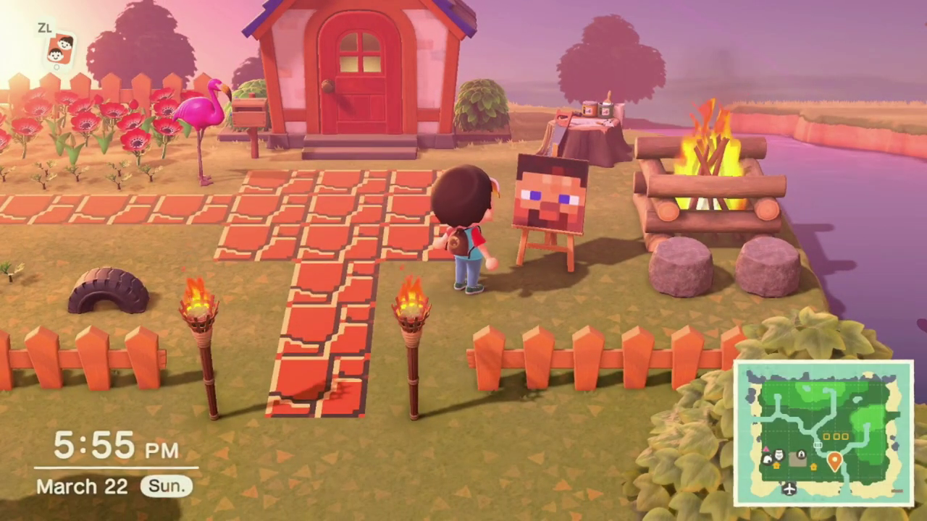
{"action": "key", "text": "Up"}
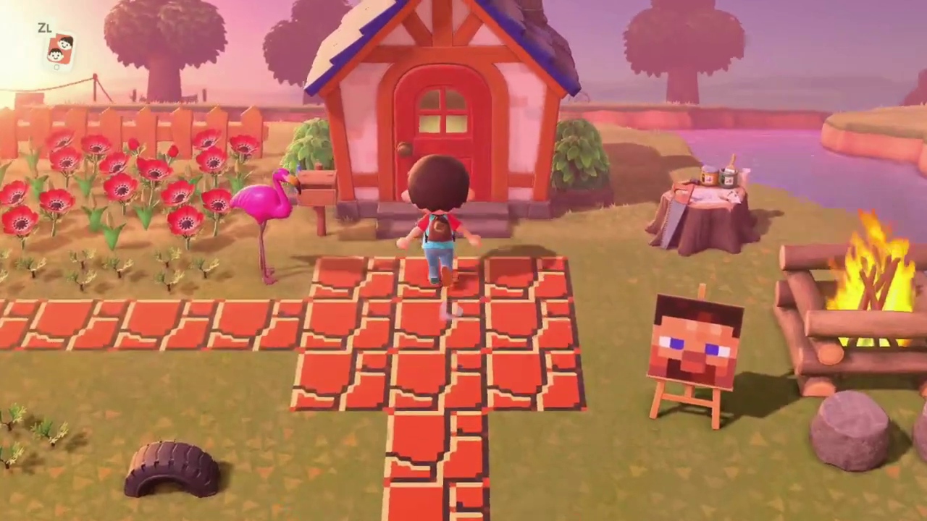
{"action": "key", "text": "Up"}
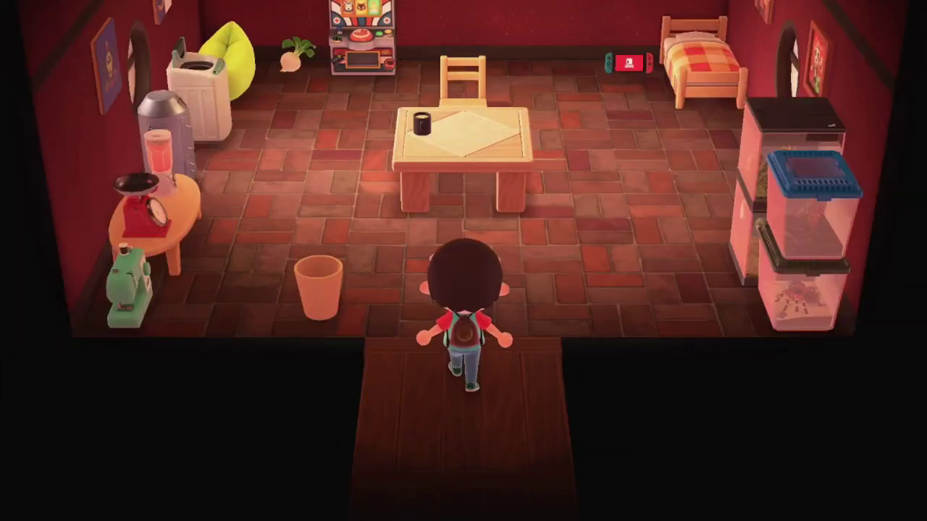
{"action": "key", "text": "Up"}
{"action": "key", "text": "Up"}
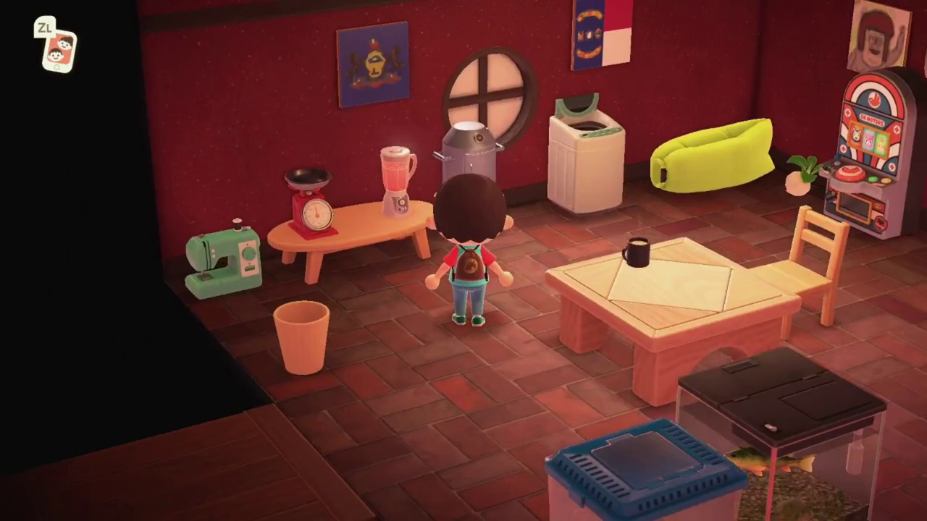
{"action": "key", "text": "Right"}
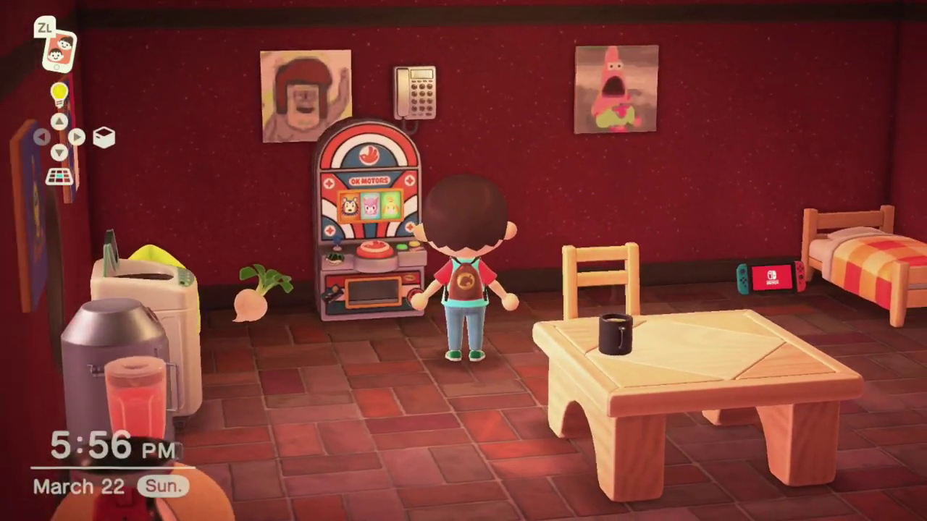
{"action": "key", "text": "Right"}
{"action": "key", "text": "Right"}
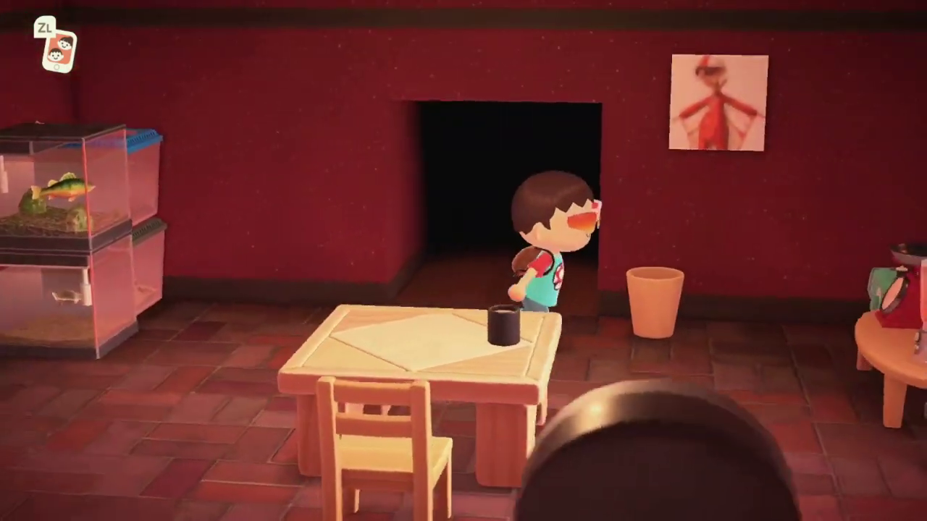
{"action": "key", "text": "Up"}
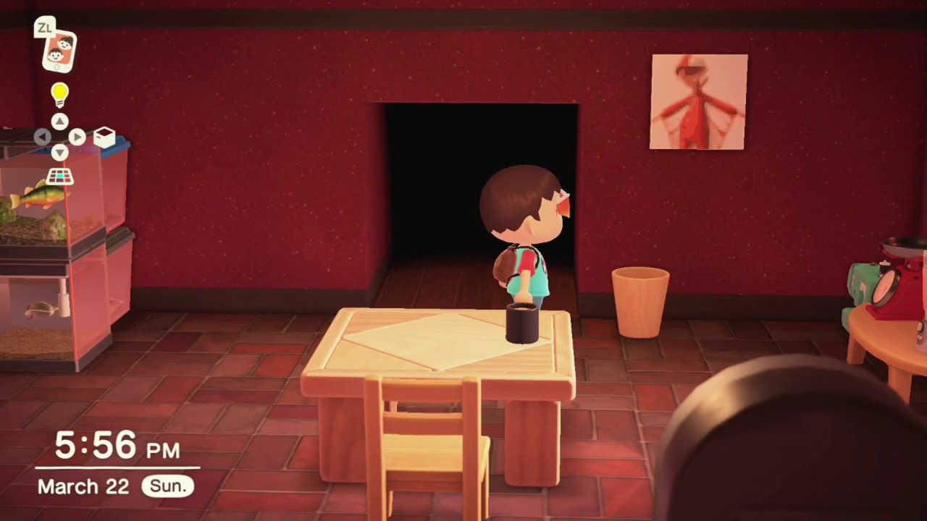
{"action": "key", "text": "Left"}
{"action": "key", "text": "Left"}
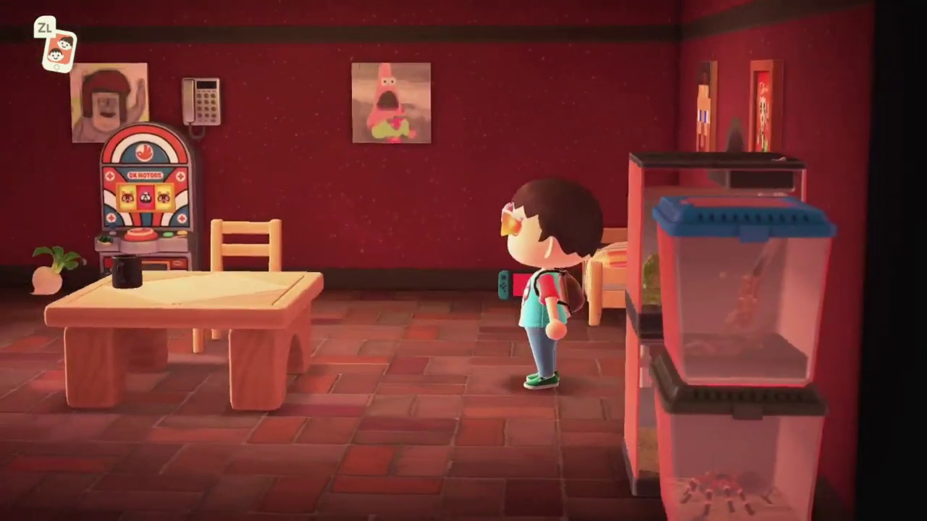
{"action": "key", "text": "Down"}
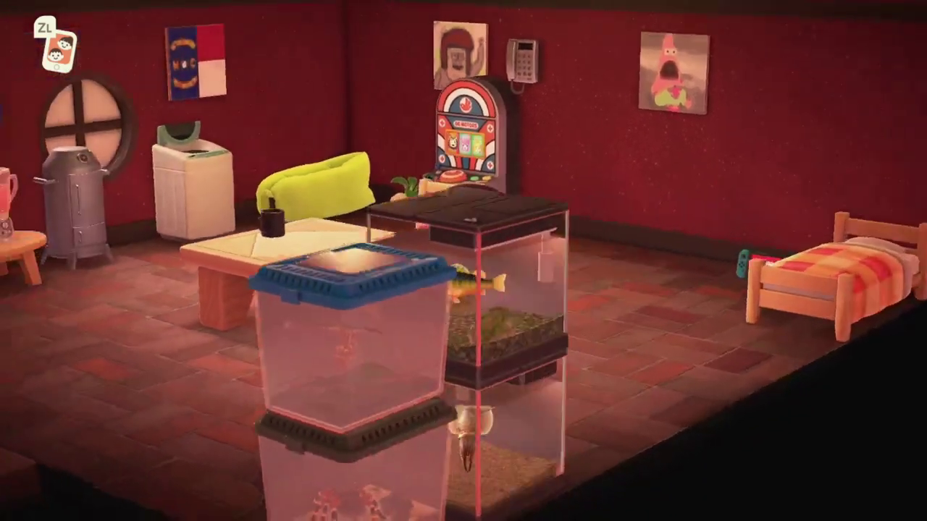
{"action": "key", "text": "Up"}
{"action": "key", "text": "Right"}
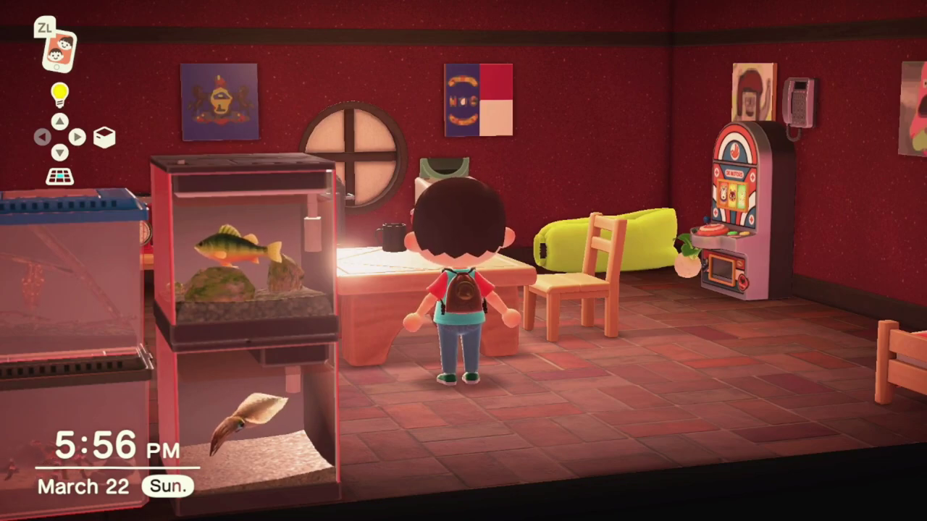
{"action": "key", "text": "Left"}
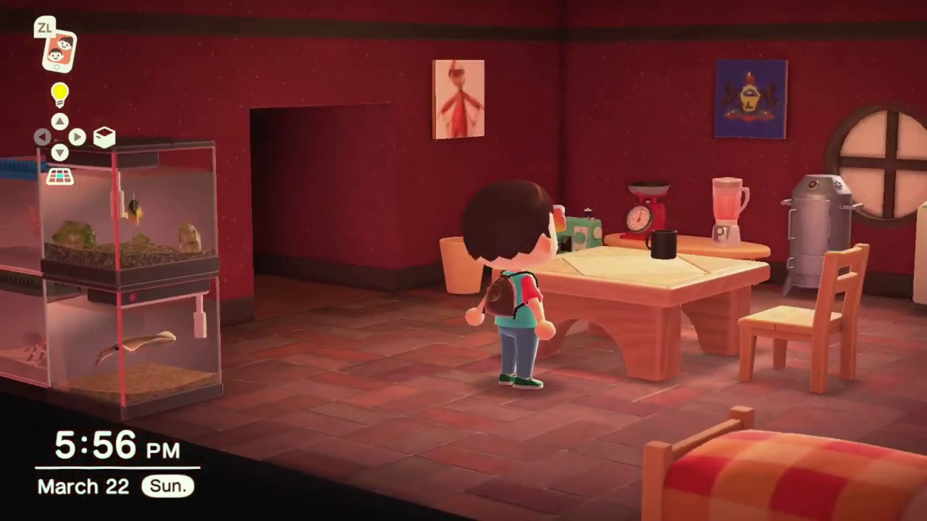
{"action": "key", "text": "Down"}
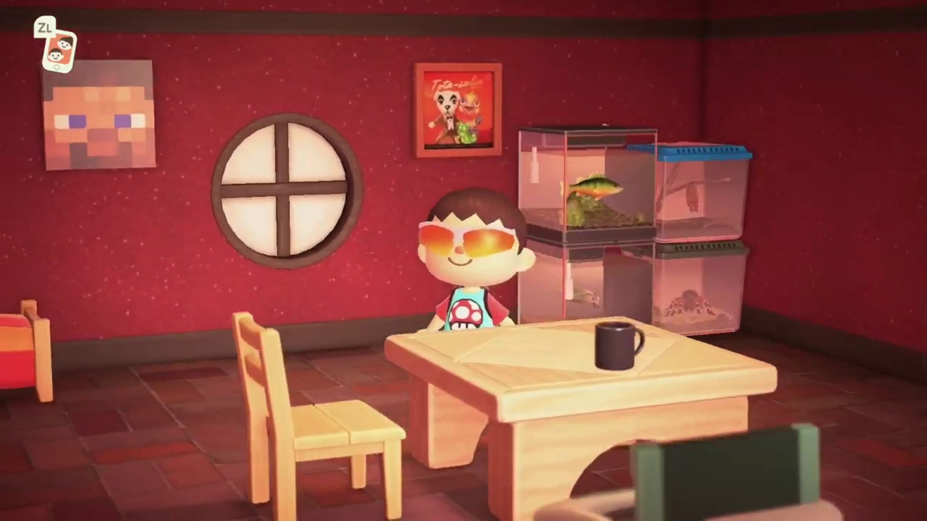
{"action": "key", "text": "Right"}
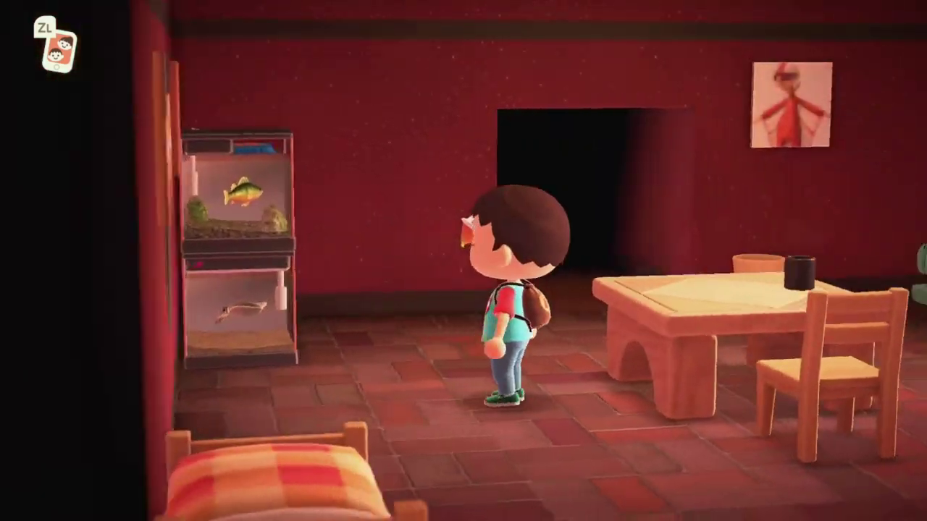
{"action": "key", "text": "Right"}
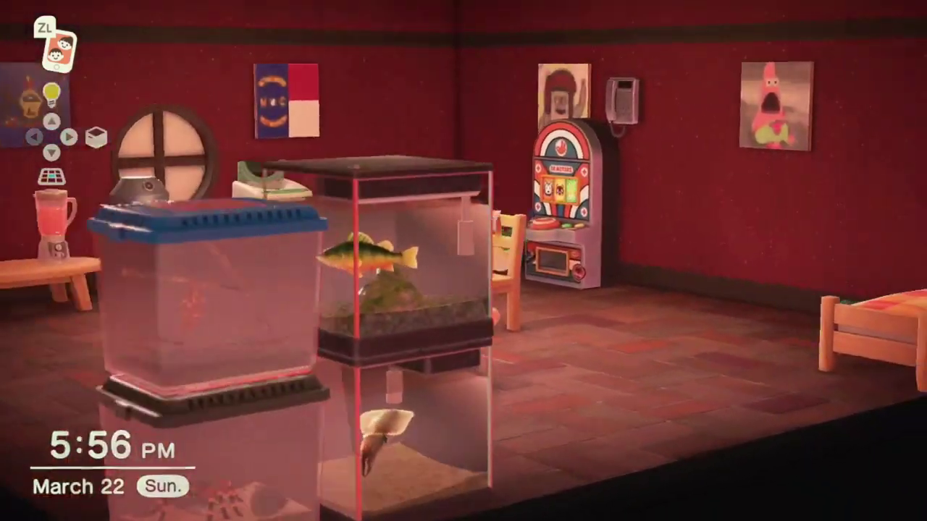
{"action": "key", "text": "Left"}
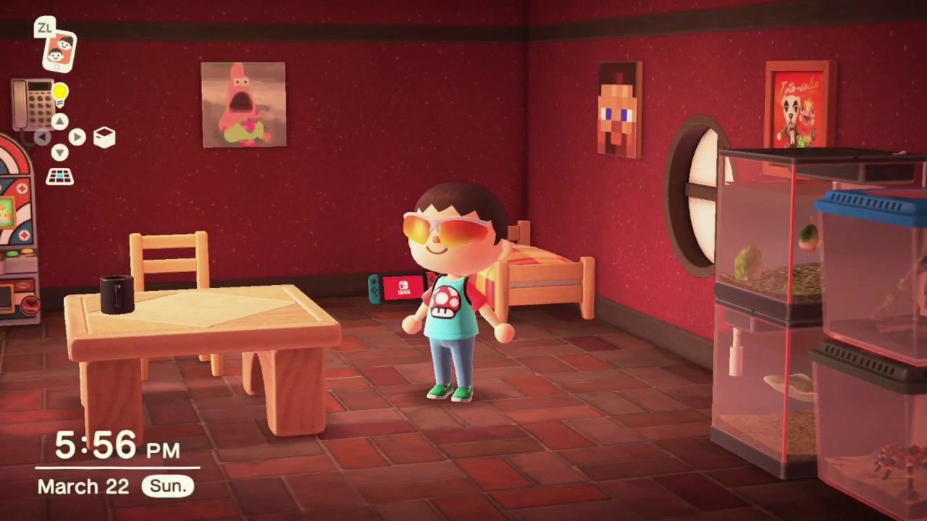
{"action": "key", "text": "Up"}
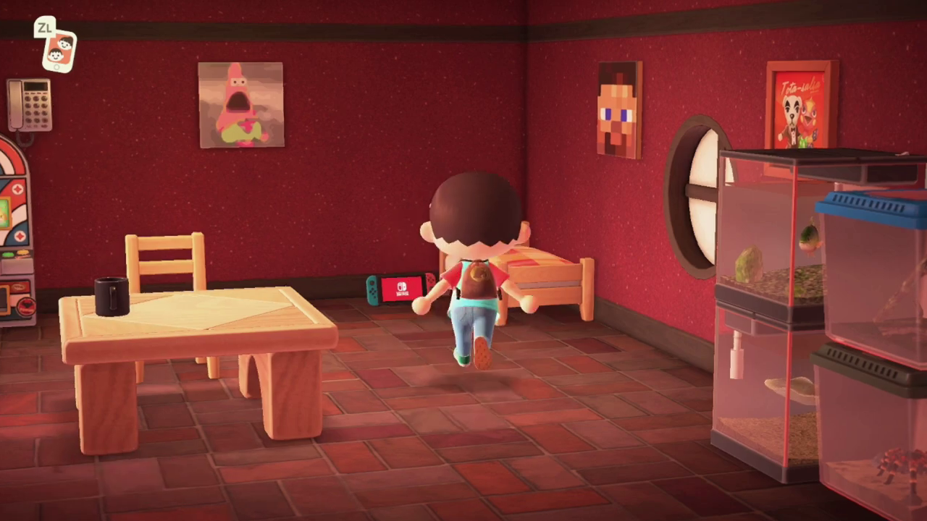
{"action": "key", "text": "Right"}
{"action": "key", "text": "Up"}
{"action": "key", "text": "Left"}
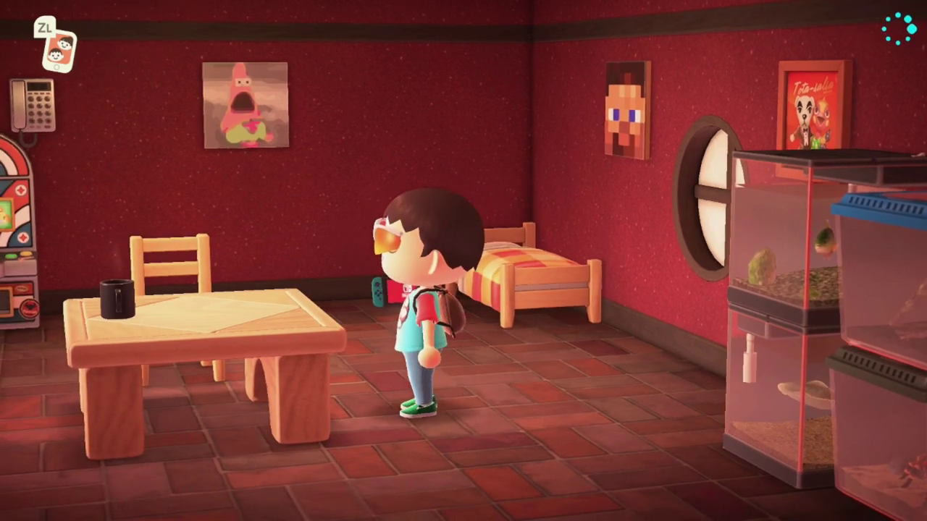
{"action": "key", "text": "Right"}
{"action": "key", "text": "Up"}
{"action": "key", "text": "Down"}
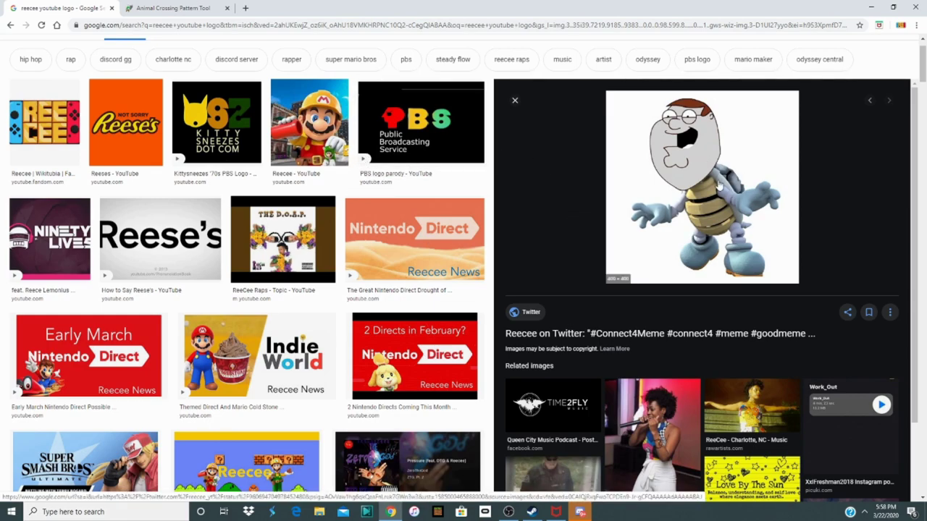
Step: Save the enlarged cartoon turtle image from the search results to Downloads as cJnaHifP_400x400 (1).jpg
{"action": "right_click", "coordinate": [738, 168]}
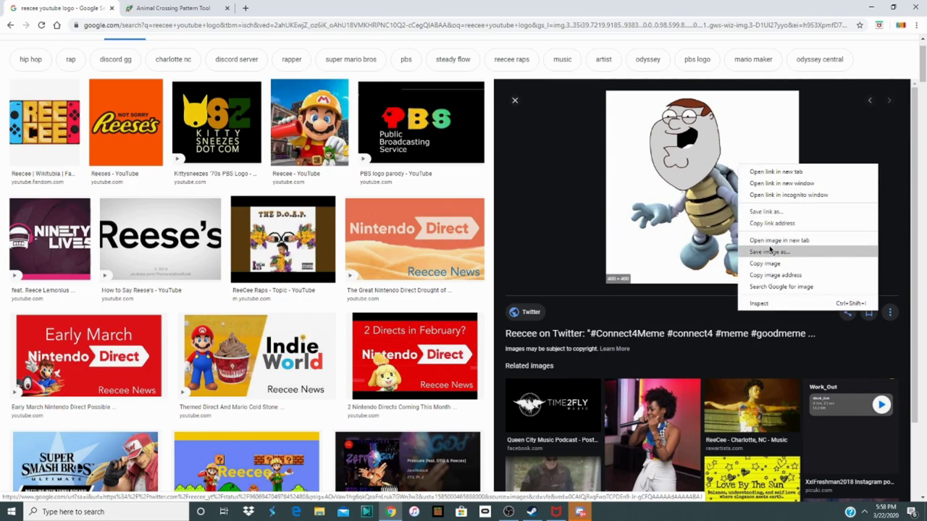
{"action": "left_click", "coordinate": [768, 247]}
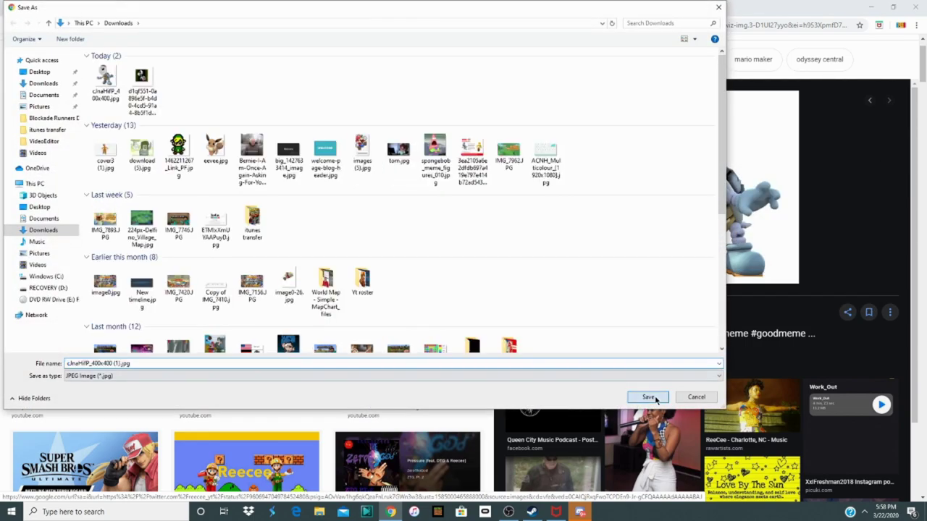
{"action": "left_click", "coordinate": [647, 395]}
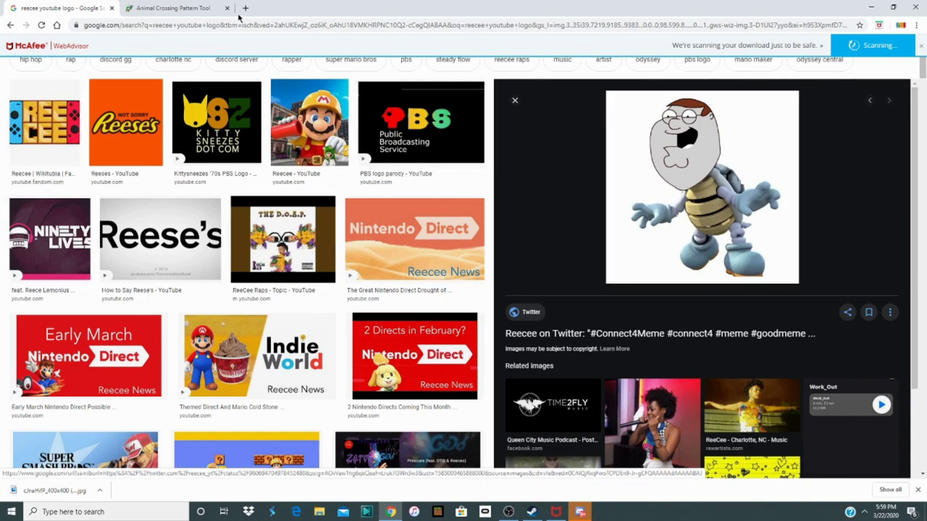
Step: Switch to the Animal Crossing Pattern Tool and upload cJnaHifP_400x400 (1).jpg for image conversion
{"action": "left_click", "coordinate": [156, 6]}
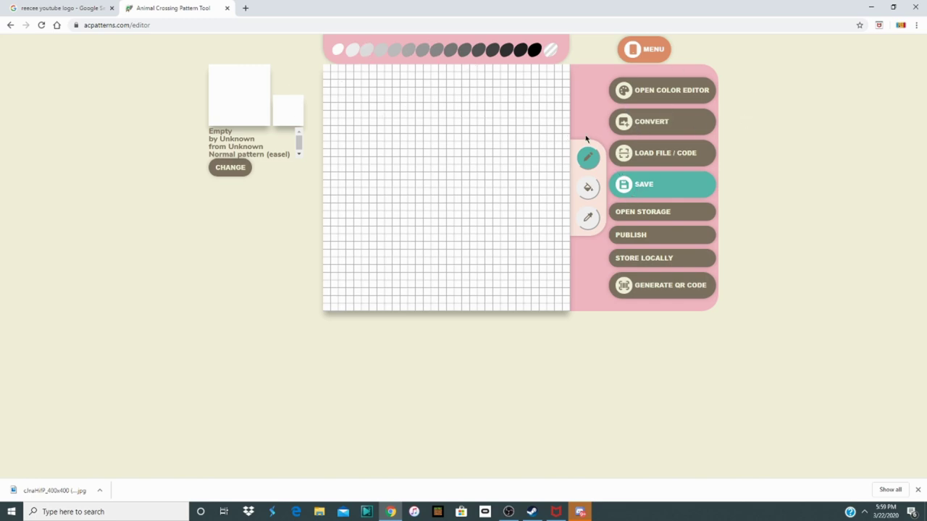
{"action": "left_click", "coordinate": [633, 132]}
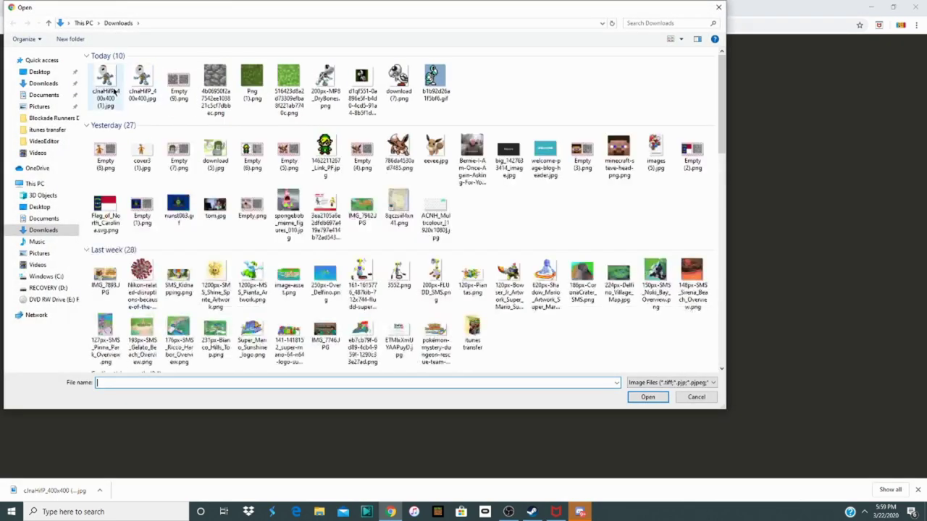
{"action": "left_click", "coordinate": [113, 90]}
{"action": "left_click", "coordinate": [648, 397]}
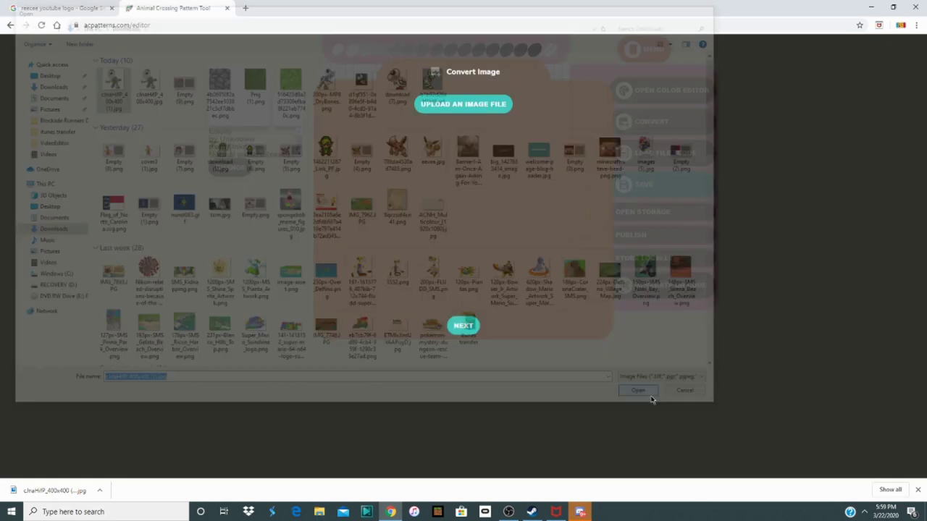
Step: Crop the uploaded image to the whole figure with a slim outer margin cut off, and proceed to the conversion settings
{"action": "mouse_move", "coordinate": [513, 213]}
{"action": "left_mouse_down"}
{"action": "mouse_move", "coordinate": [513, 194]}
{"action": "mouse_move", "coordinate": [494, 192]}
{"action": "mouse_move", "coordinate": [526, 190]}
{"action": "mouse_move", "coordinate": [542, 213]}
{"action": "mouse_move", "coordinate": [514, 198]}
{"action": "left_mouse_up"}
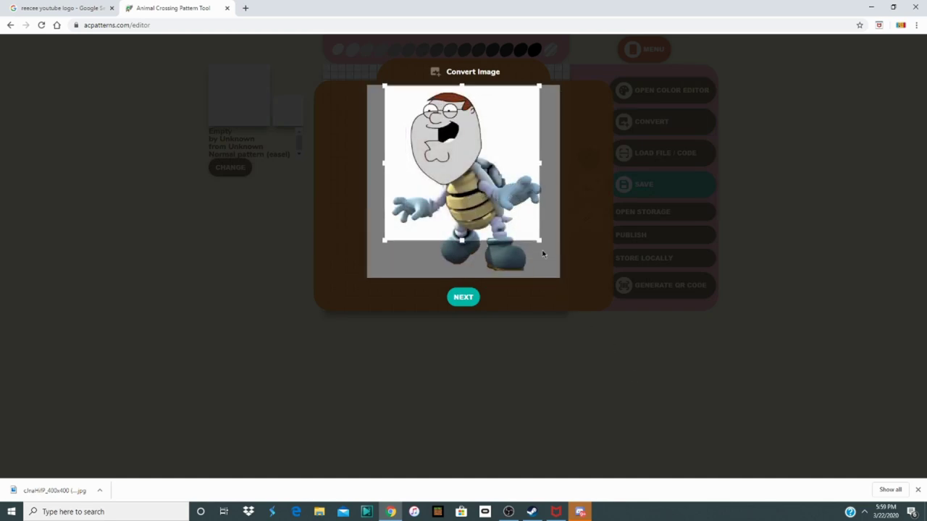
{"action": "left_click_drag", "start_coordinate": [540, 239], "coordinate": [554, 274]}
{"action": "left_click_drag", "start_coordinate": [438, 238], "coordinate": [434, 238]}
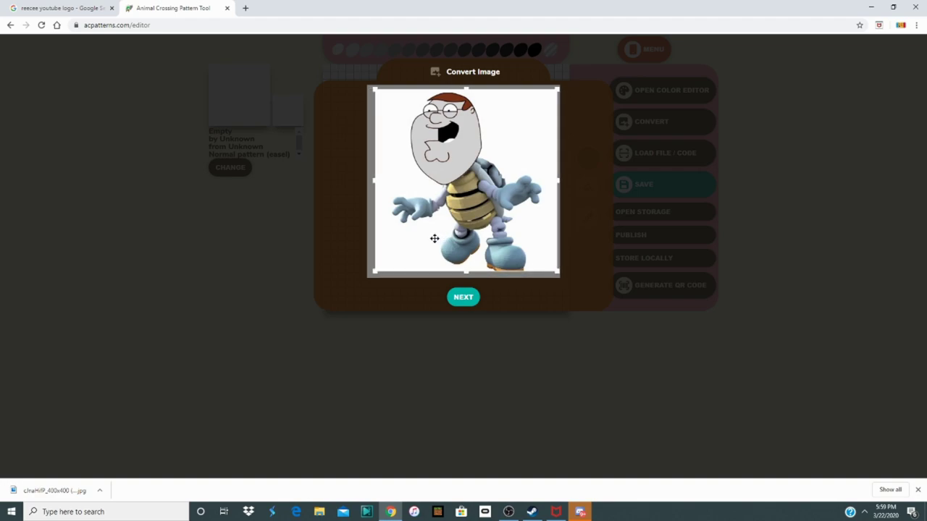
{"action": "left_click", "coordinate": [461, 298]}
Step: Compare the pattern preview at Medium Quality, Low Quality, Sharp Pixels and High Quality
{"action": "left_click", "coordinate": [518, 142]}
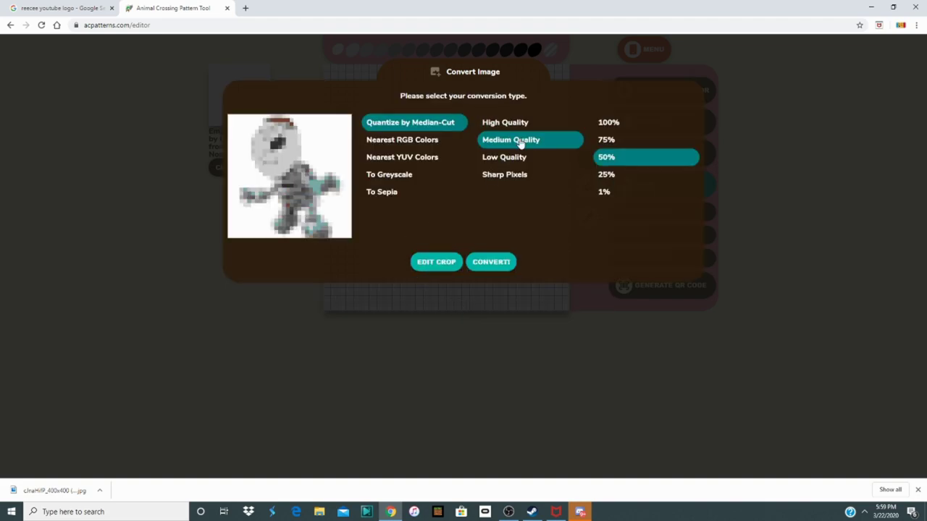
{"action": "left_click", "coordinate": [516, 157]}
{"action": "left_click", "coordinate": [513, 177]}
{"action": "left_click", "coordinate": [510, 159]}
{"action": "left_click", "coordinate": [528, 121]}
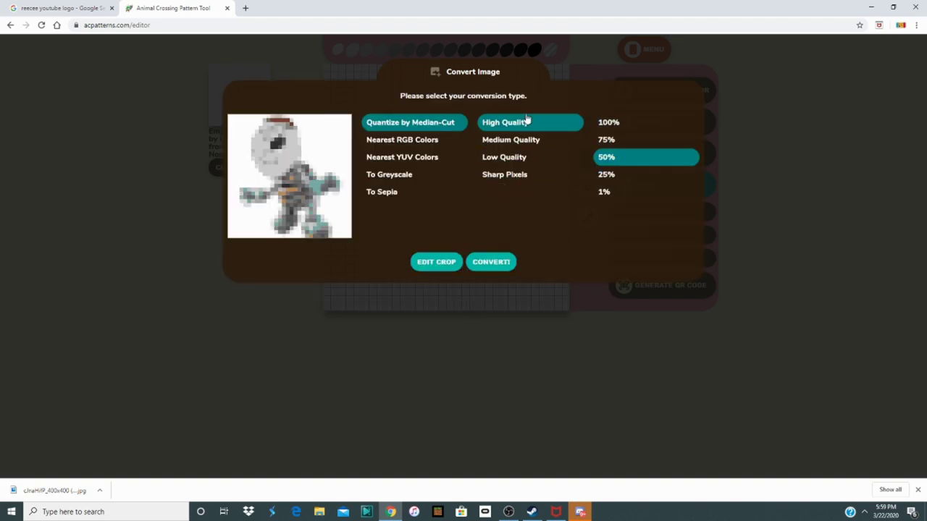
Step: Re-crop the image to the figure's head and upper torso and return to the conversion settings
{"action": "left_click", "coordinate": [435, 262]}
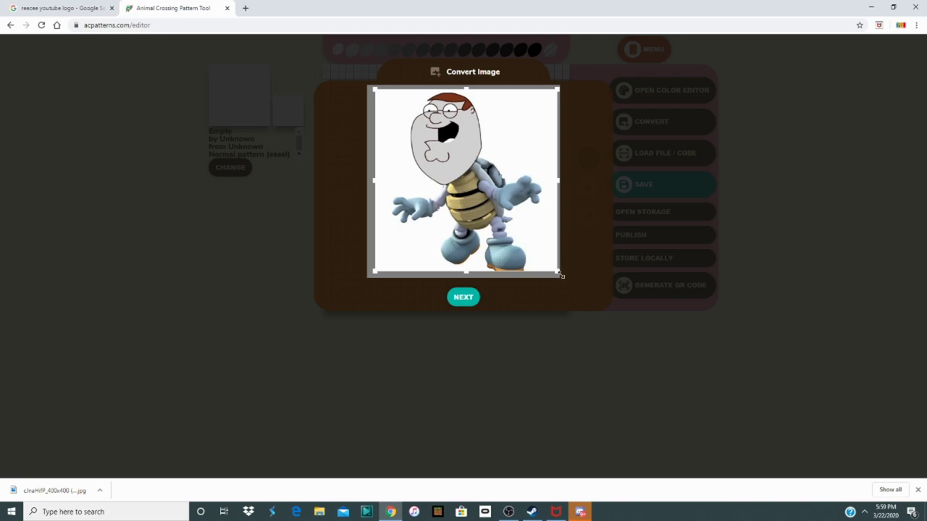
{"action": "left_click_drag", "start_coordinate": [555, 271], "coordinate": [486, 205]}
{"action": "left_click_drag", "start_coordinate": [435, 181], "coordinate": [468, 184]}
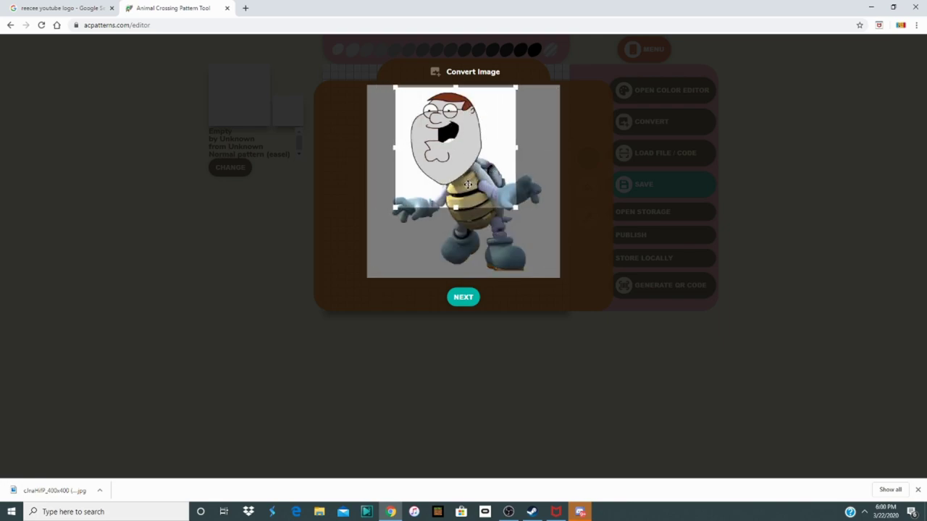
{"action": "left_click", "coordinate": [475, 296]}
Step: Compare the head-and-torso preview at Low Quality, Medium Quality and Sharp Pixels, finishing on High Quality
{"action": "left_click", "coordinate": [531, 158]}
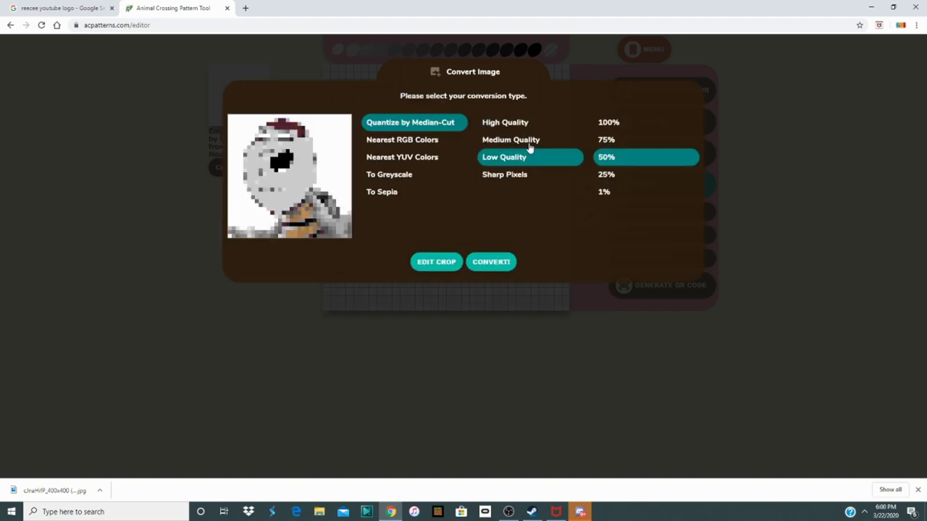
{"action": "left_click", "coordinate": [528, 144]}
{"action": "left_click", "coordinate": [526, 163]}
{"action": "left_click", "coordinate": [531, 139]}
{"action": "left_click", "coordinate": [517, 161]}
{"action": "left_click", "coordinate": [509, 179]}
{"action": "left_click", "coordinate": [512, 159]}
{"action": "left_click", "coordinate": [521, 125]}
Step: Compare the Nearest RGB Colors and Nearest YUV Colors conversions, and return to Quantize by Median-Cut
{"action": "left_click", "coordinate": [424, 140]}
{"action": "left_click", "coordinate": [410, 157]}
{"action": "left_click", "coordinate": [413, 140]}
{"action": "left_click", "coordinate": [419, 123]}
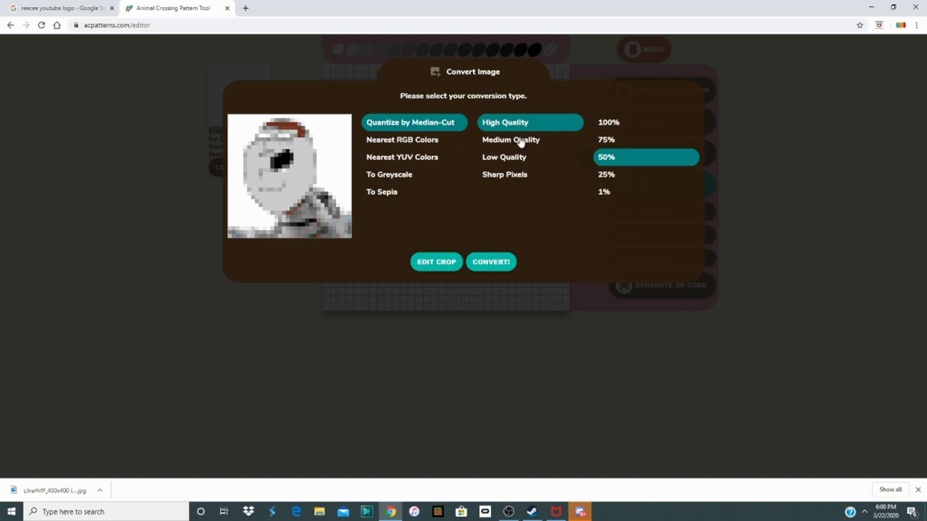
Step: Expand the crop to cover the entire image and set the conversion to Medium Quality
{"action": "left_click", "coordinate": [452, 268]}
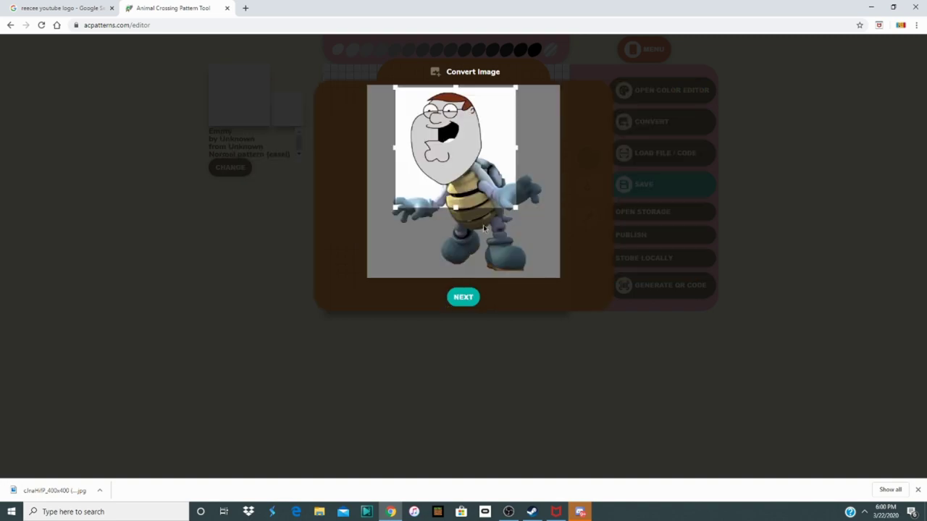
{"action": "left_click_drag", "start_coordinate": [513, 207], "coordinate": [571, 310]}
{"action": "left_click_drag", "start_coordinate": [465, 186], "coordinate": [438, 185]}
{"action": "left_click_drag", "start_coordinate": [528, 253], "coordinate": [565, 298]}
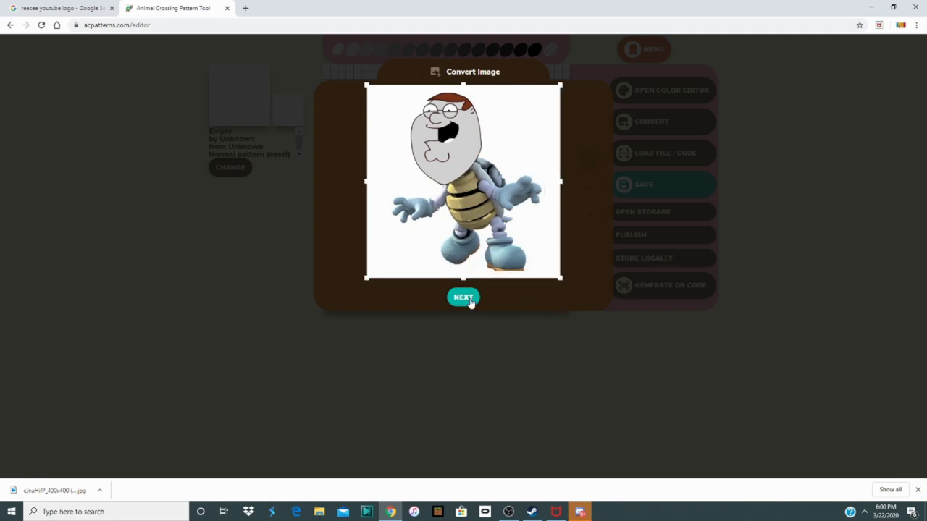
{"action": "left_click", "coordinate": [469, 301]}
{"action": "left_click", "coordinate": [510, 144]}
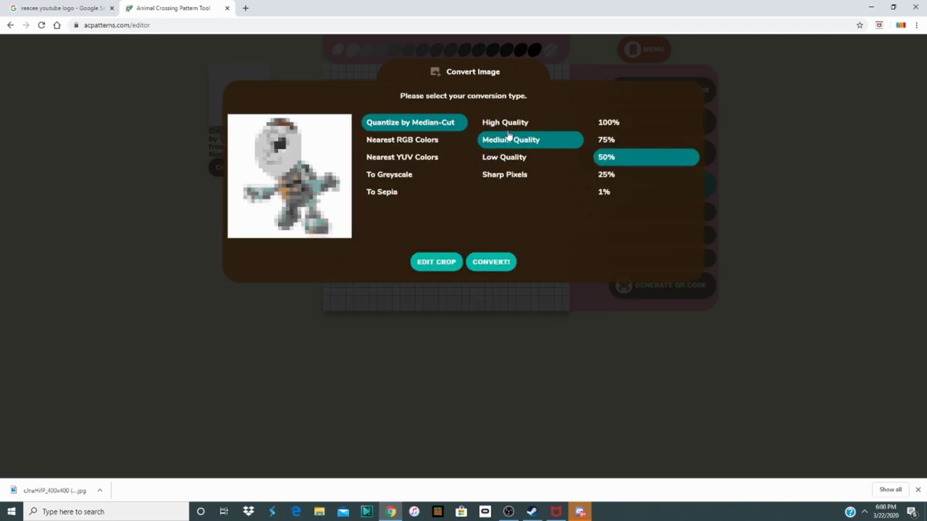
Step: Convert the full image at High Quality with Quantize by Median-Cut and save the pattern's QR code as an image
{"action": "left_click", "coordinate": [505, 125]}
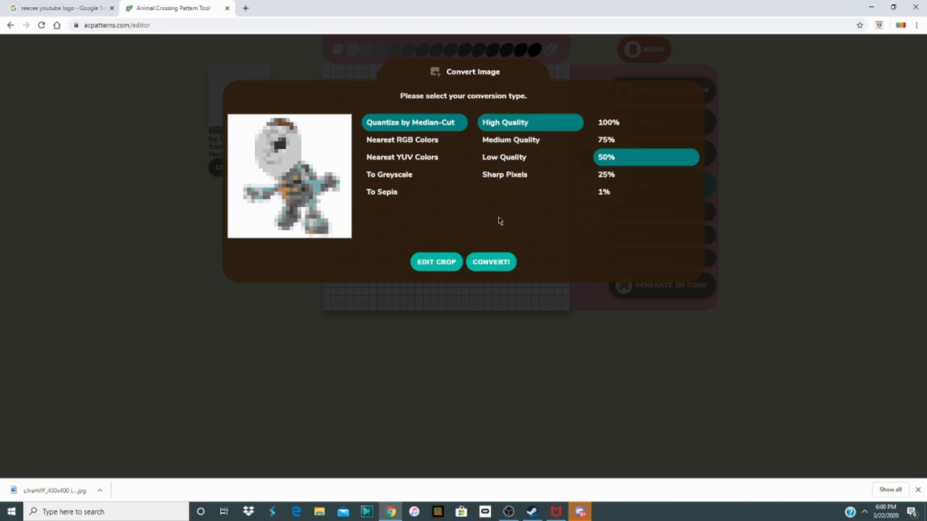
{"action": "left_click", "coordinate": [480, 264]}
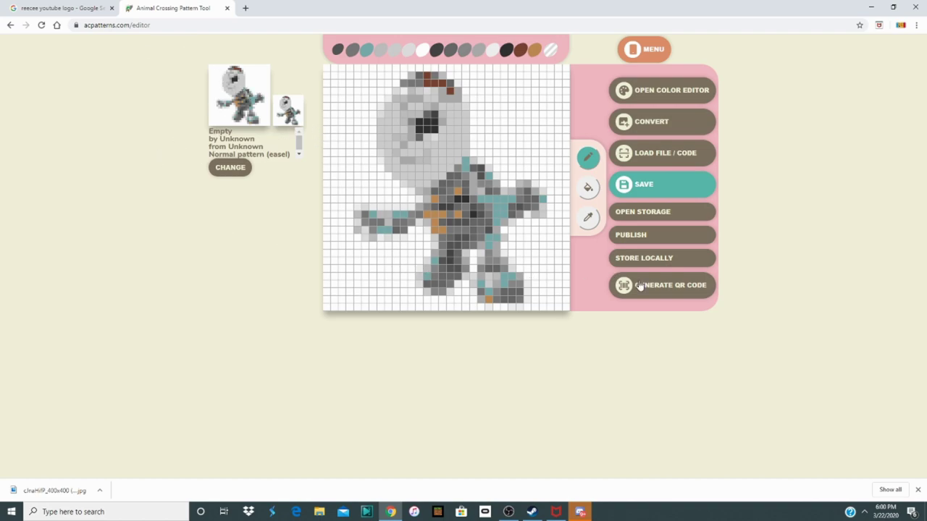
{"action": "left_click", "coordinate": [679, 285]}
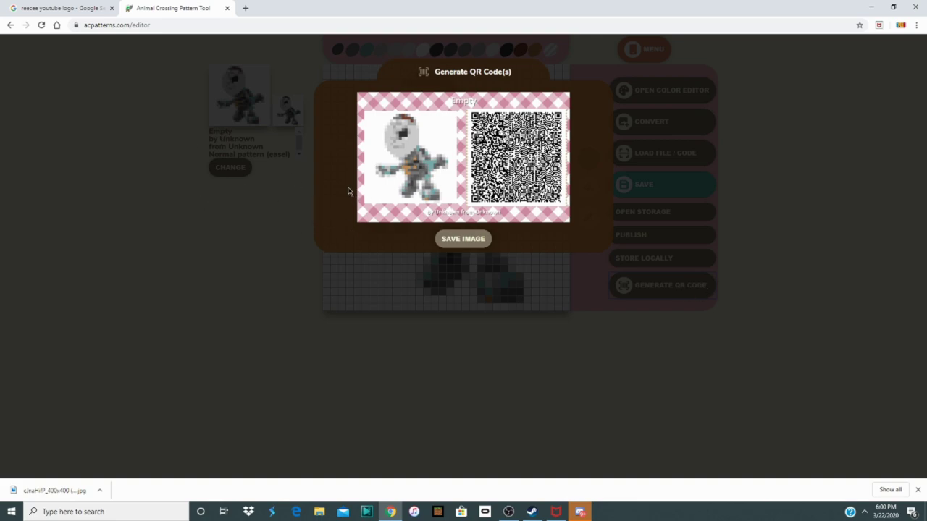
{"action": "left_click", "coordinate": [482, 242]}
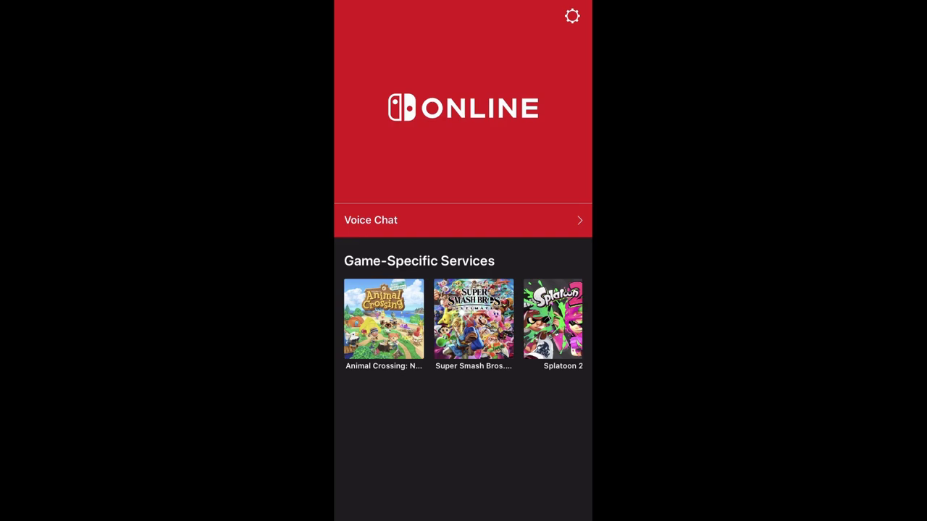
Step: In the Nintendo Switch Online app, scan the pattern's QR code through NookLink's Designs service and save the scanned design
{"action": "left_click", "coordinate": [384, 318]}
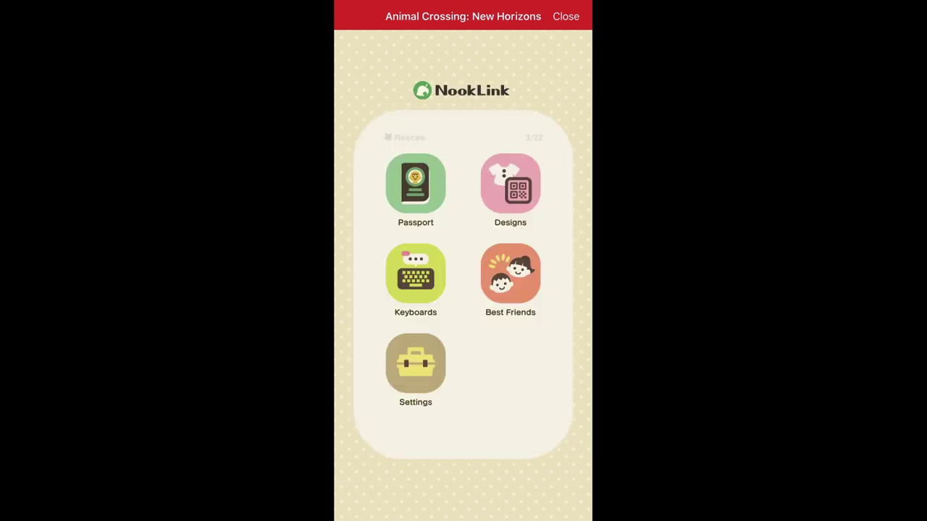
{"action": "left_click", "coordinate": [510, 184]}
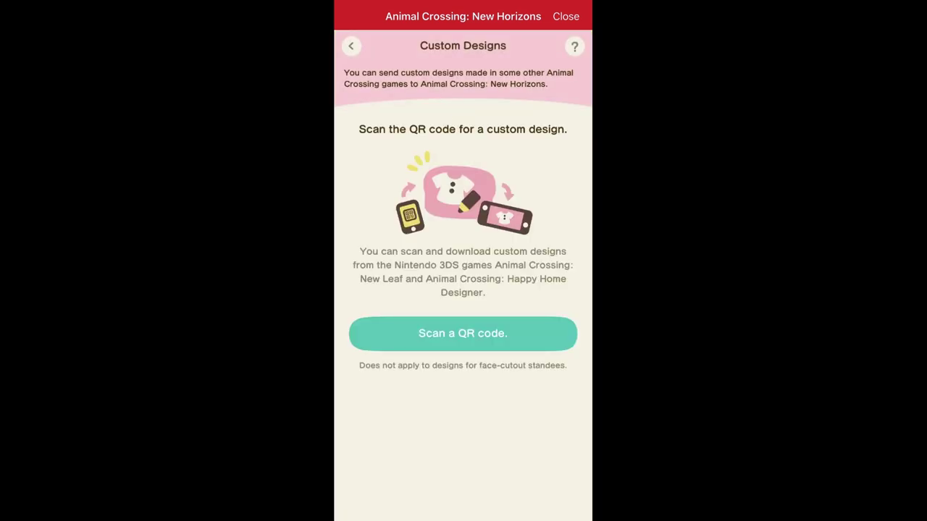
{"action": "left_click", "coordinate": [463, 333]}
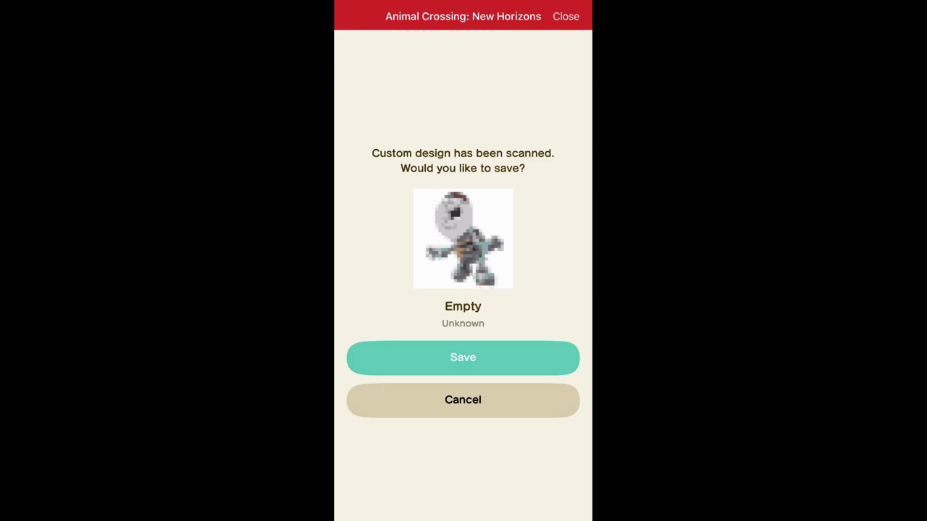
{"action": "left_click", "coordinate": [463, 357]}
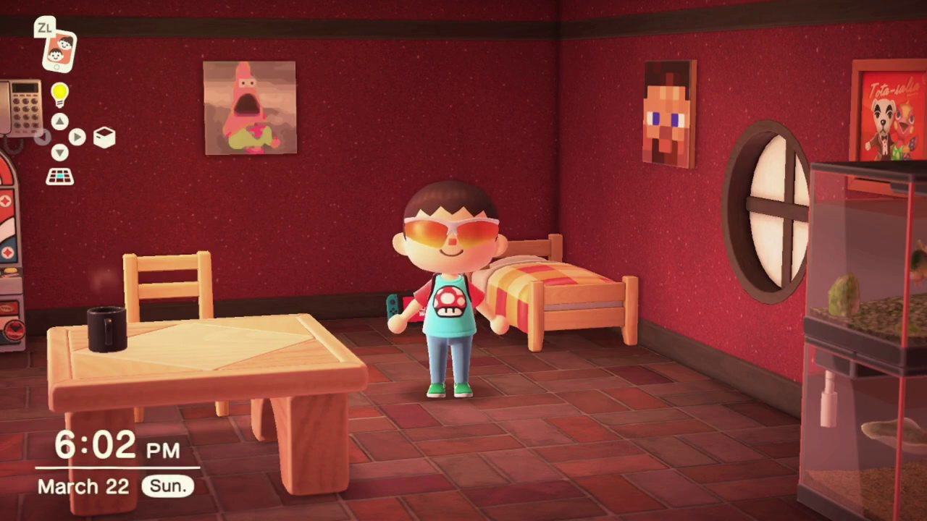
Step: In Animal Crossing: New Horizons, download the custom design named Empty into the blank Design Pattern slot, overwriting it
{"action": "key", "text": "ZL"}
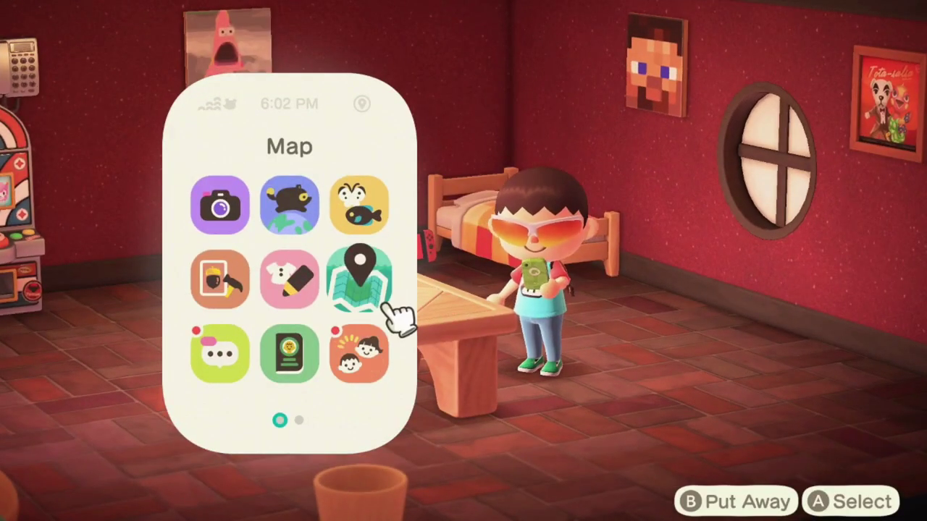
{"action": "left_click", "coordinate": [322, 305]}
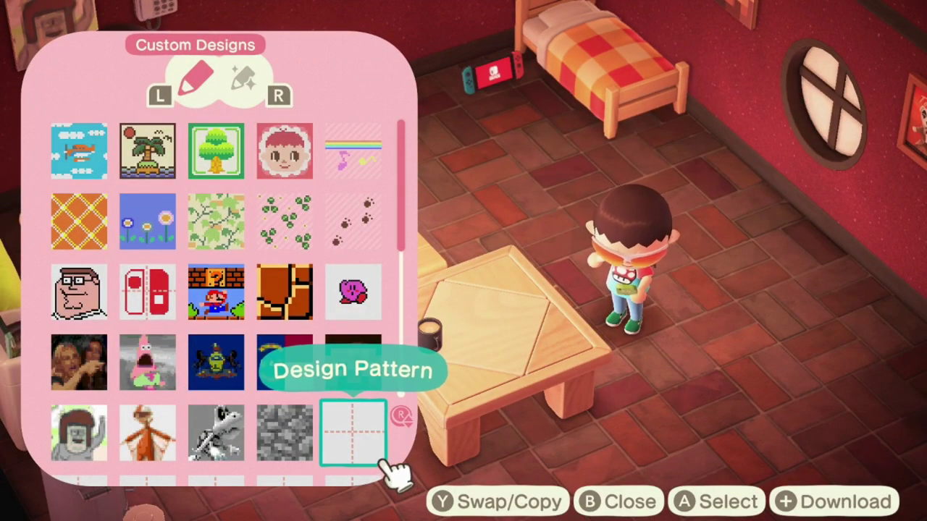
{"action": "key", "text": "plus"}
{"action": "left_click", "coordinate": [643, 364]}
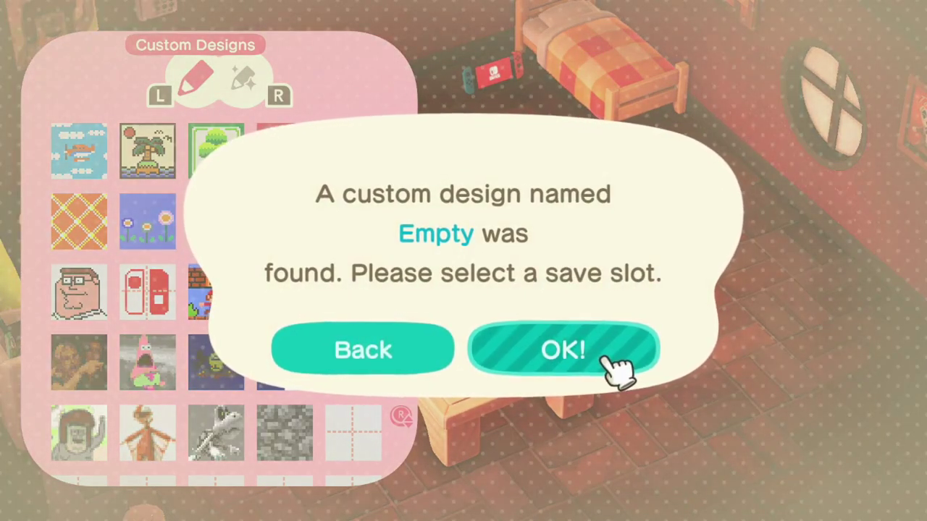
{"action": "left_click", "coordinate": [563, 350]}
{"action": "key", "text": "Return"}
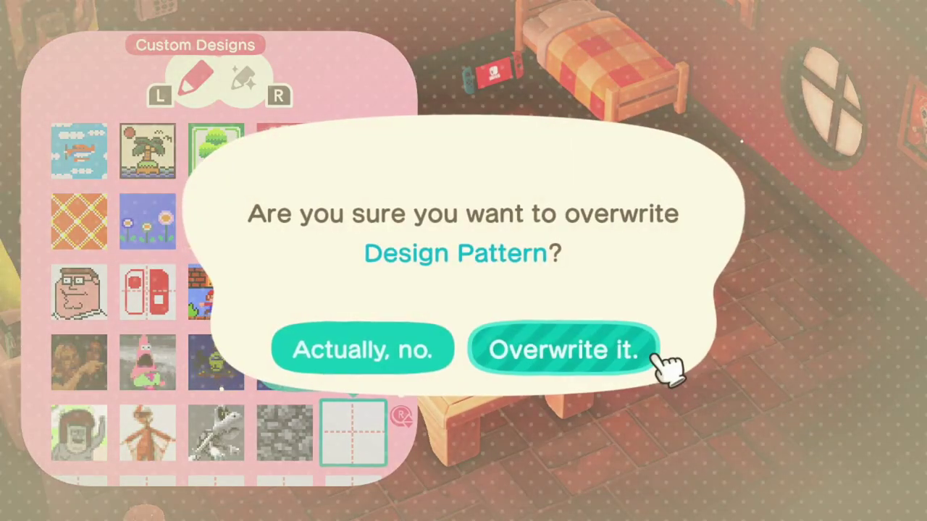
{"action": "key", "text": "Return"}
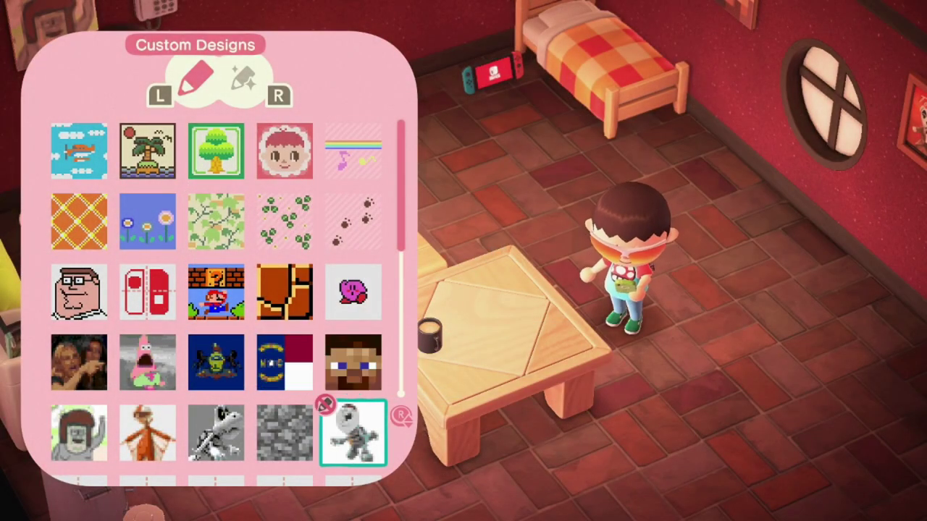
Step: Close Custom Designs, put the phone away and walk to the back wall beside the bed
{"action": "key", "text": "Escape"}
{"action": "key", "text": "Up"}
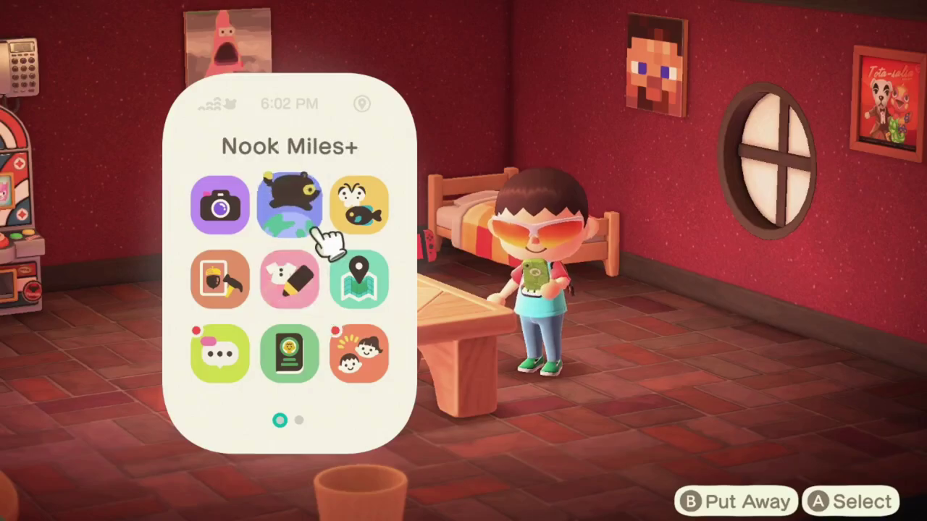
{"action": "key", "text": "Escape"}
{"action": "key", "text": "Up"}
{"action": "key", "text": "Up"}
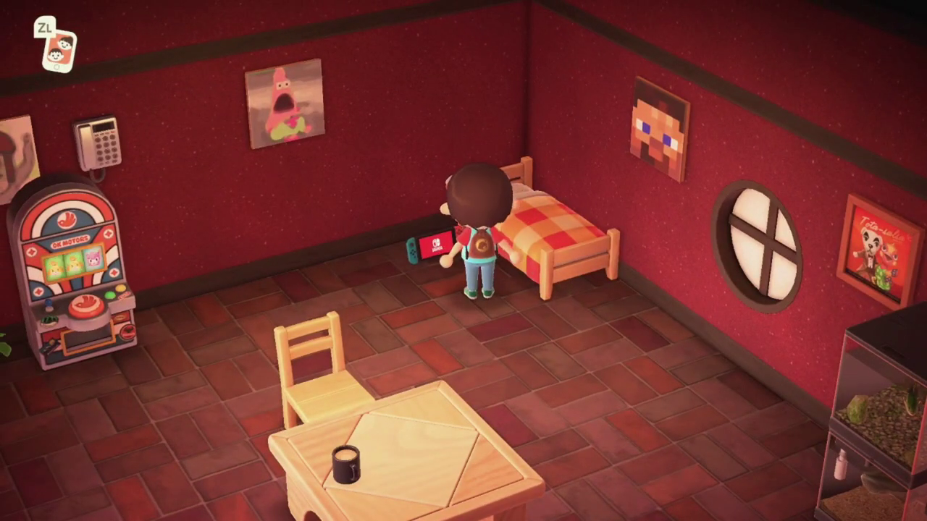
Step: Hang the Empty custom design on the back wall as a Canvas and put the phone away
{"action": "key", "text": "z"}
{"action": "key", "text": "Down"}
{"action": "key", "text": "Up"}
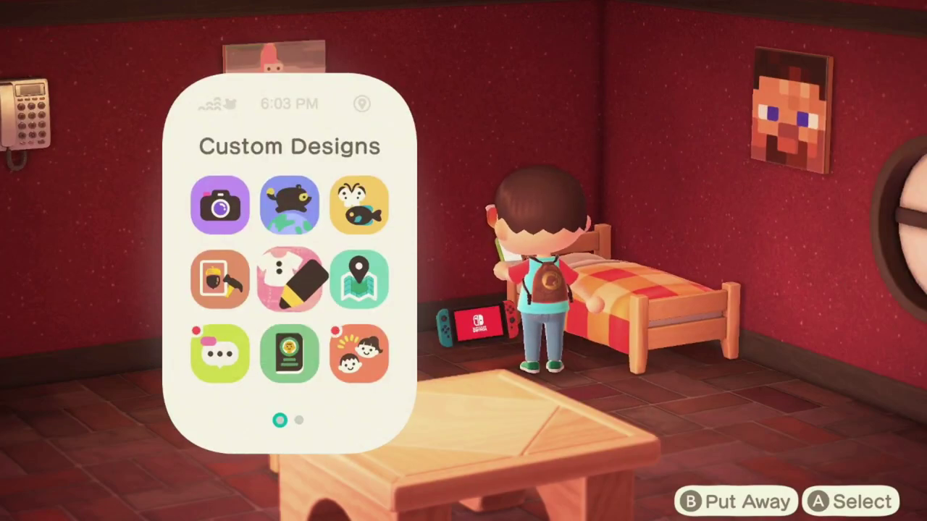
{"action": "key", "text": "a"}
{"action": "key", "text": "Down"}
{"action": "key", "text": "Up"}
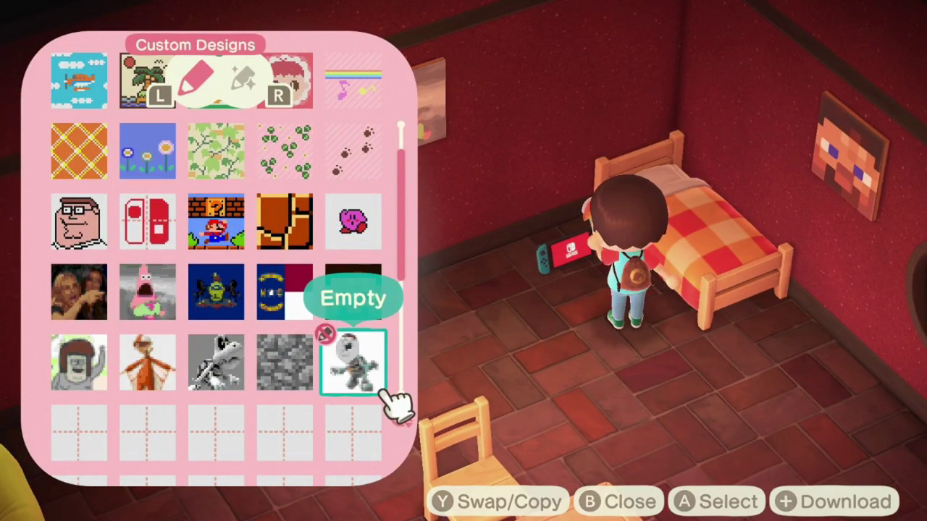
{"action": "key", "text": "Return"}
{"action": "key", "text": "Return"}
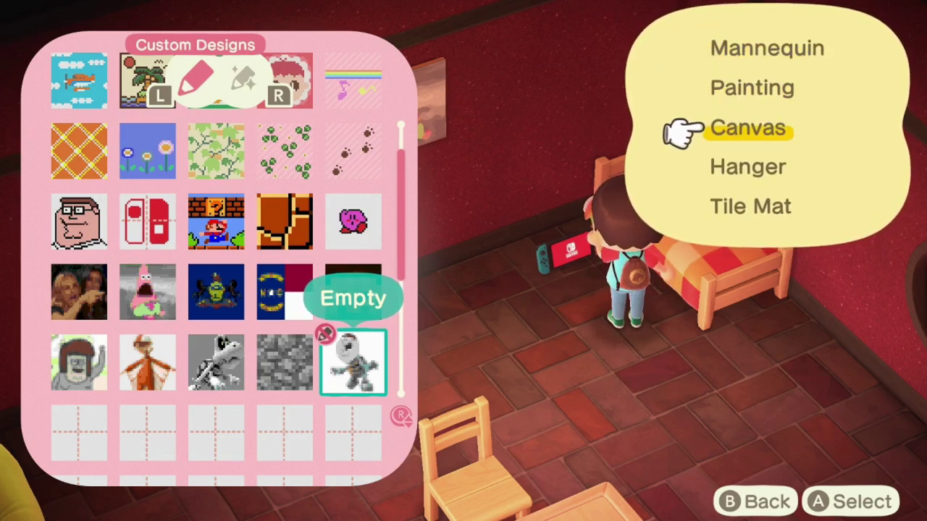
{"action": "key", "text": "Return"}
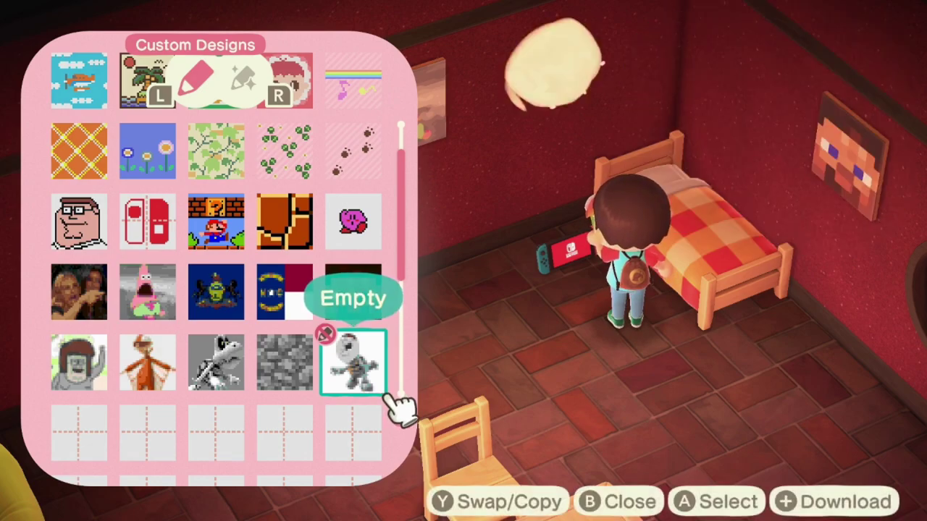
{"action": "key", "text": "Escape"}
{"action": "key", "text": "Escape"}
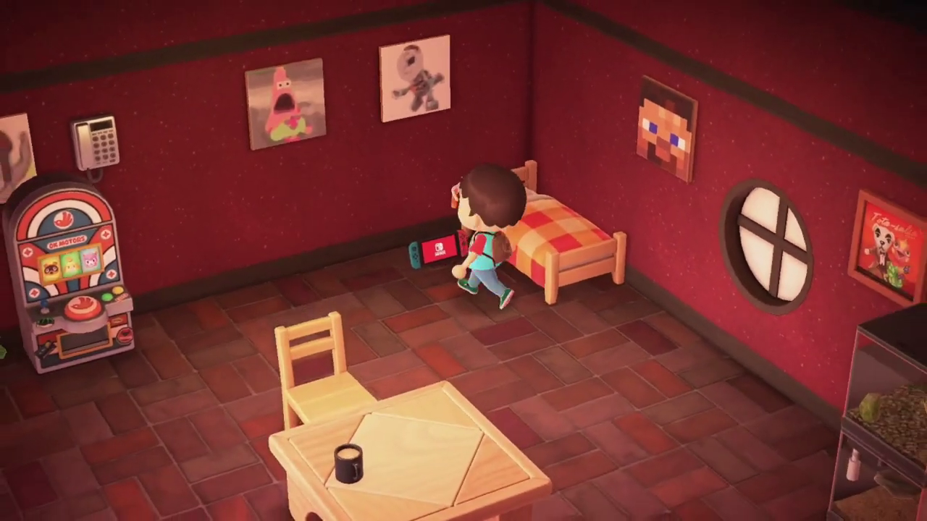
Step: Walk around the room to examine the hung canvas and the other wall decorations
{"action": "key", "text": "Down"}
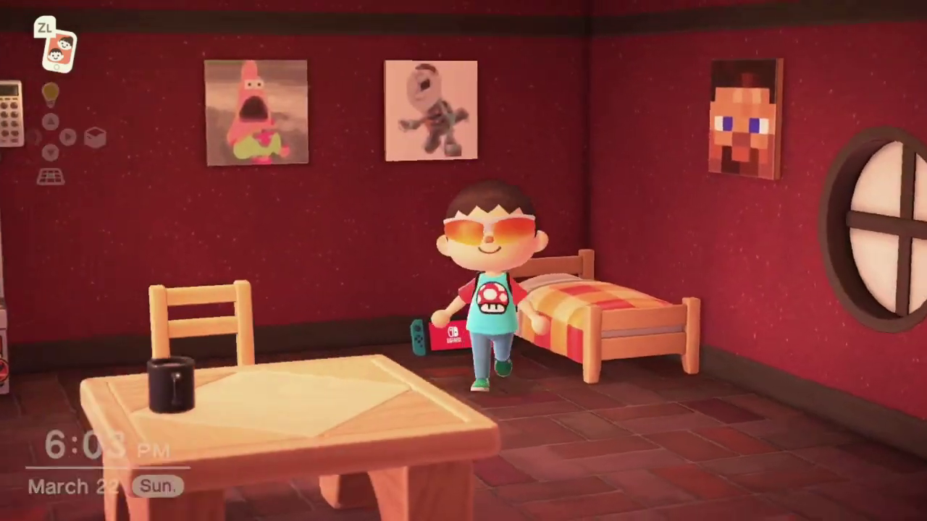
{"action": "key", "text": "Up"}
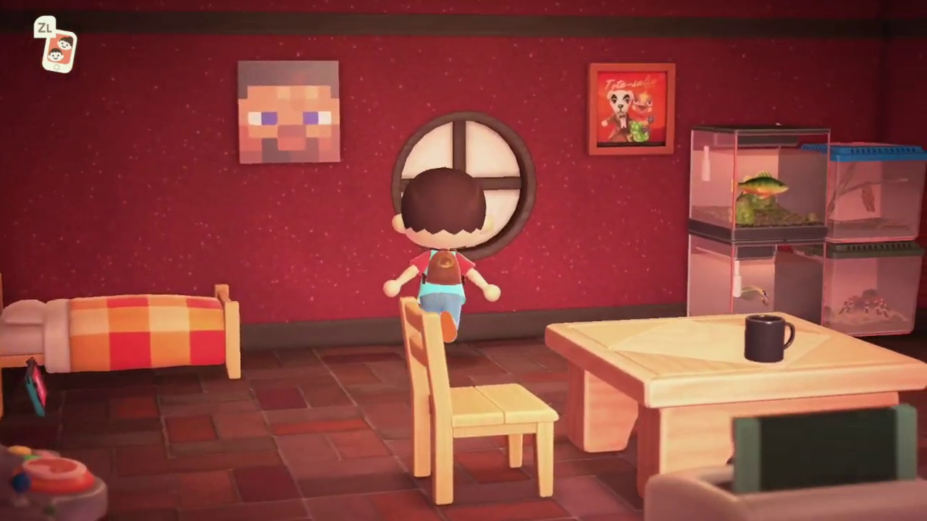
{"action": "key", "text": "Up"}
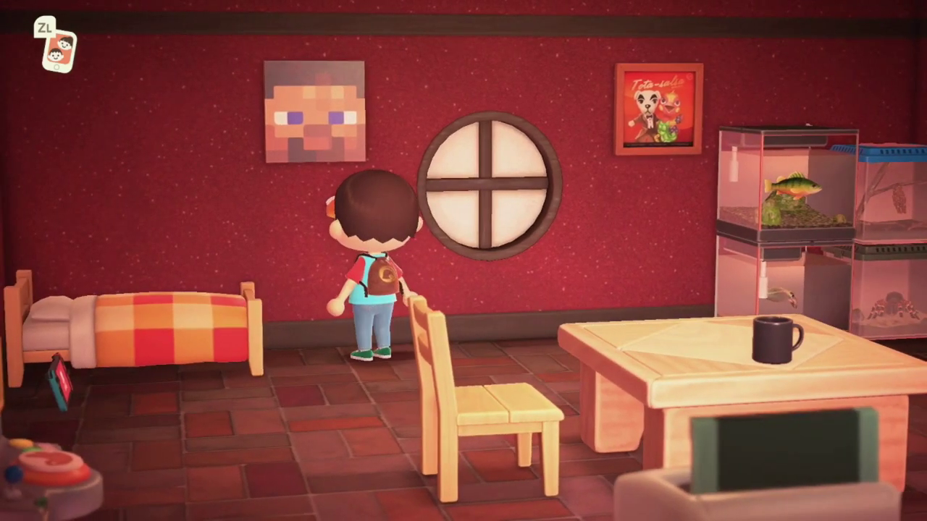